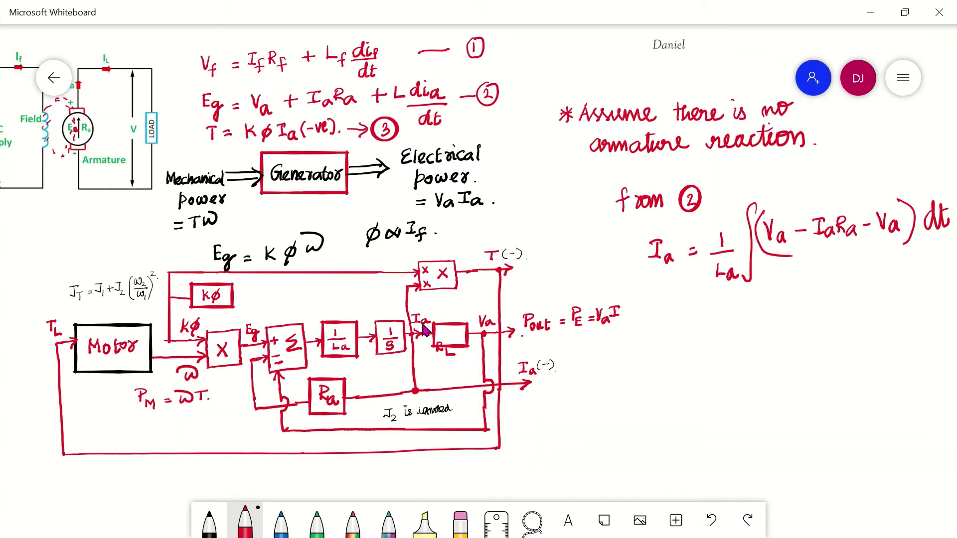
Move the R_L label inside the empty load block between Ia and Va in the block diagram.
click(446, 354)
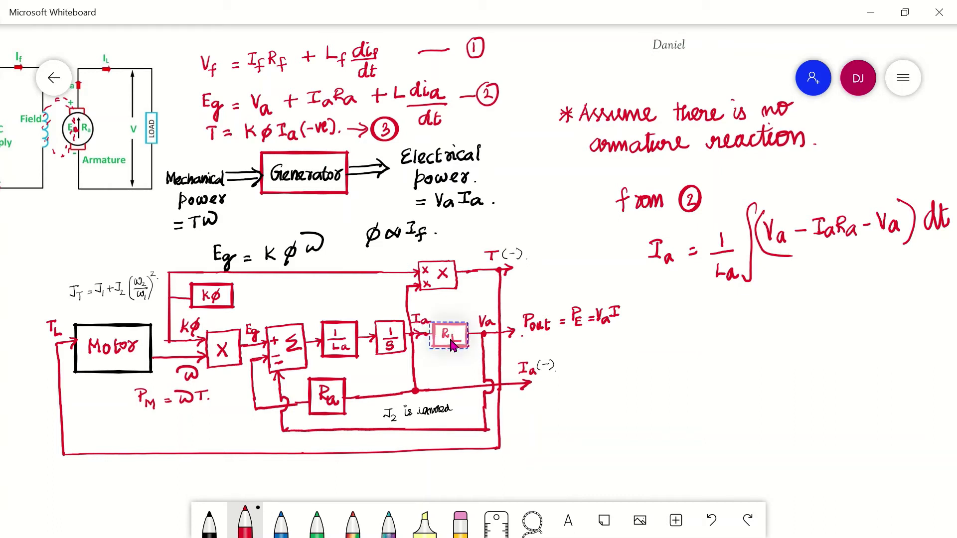
drag(446, 355, 459, 343)
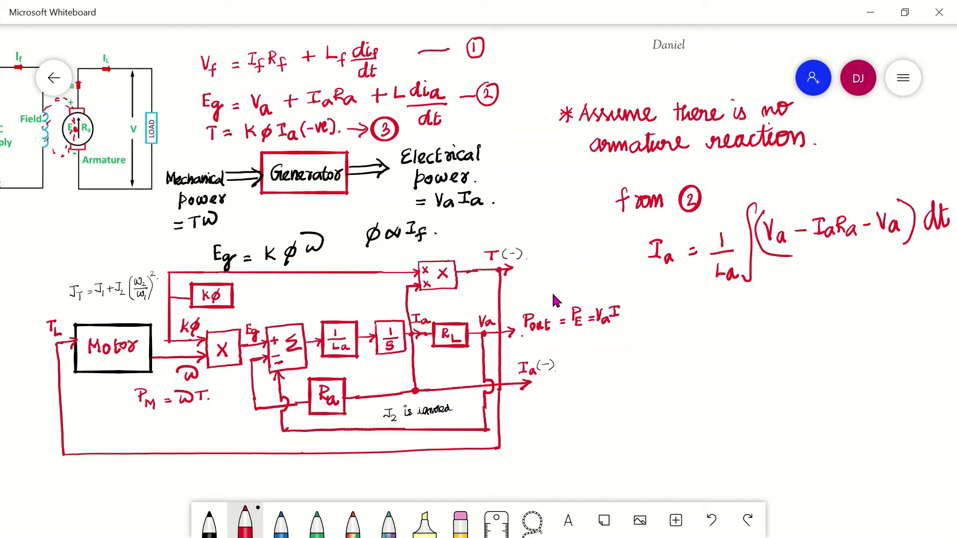
drag(521, 390, 530, 382)
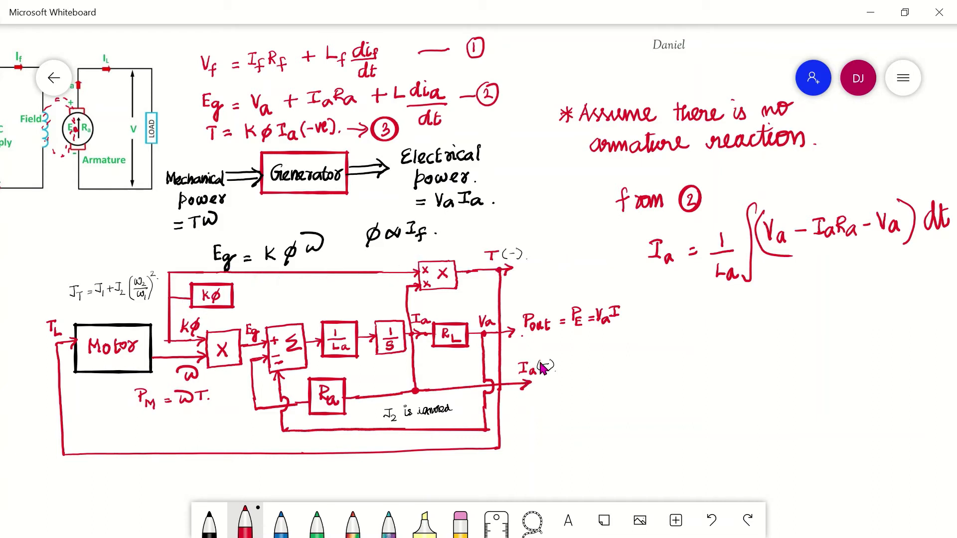
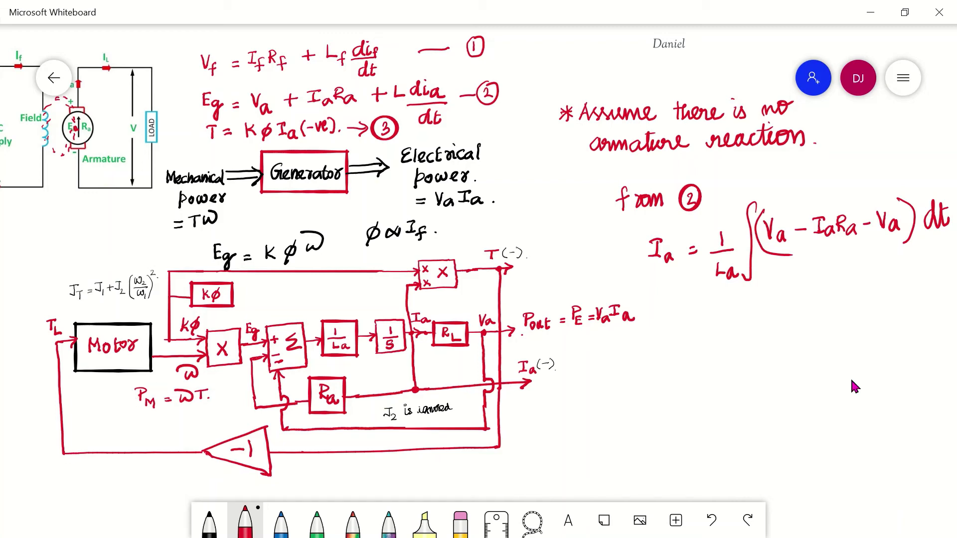
Switch to the Simulink generator model and examine the motor constant, Eg product, 1/La gain, integrator and Ia display.
key(alt+Tab)
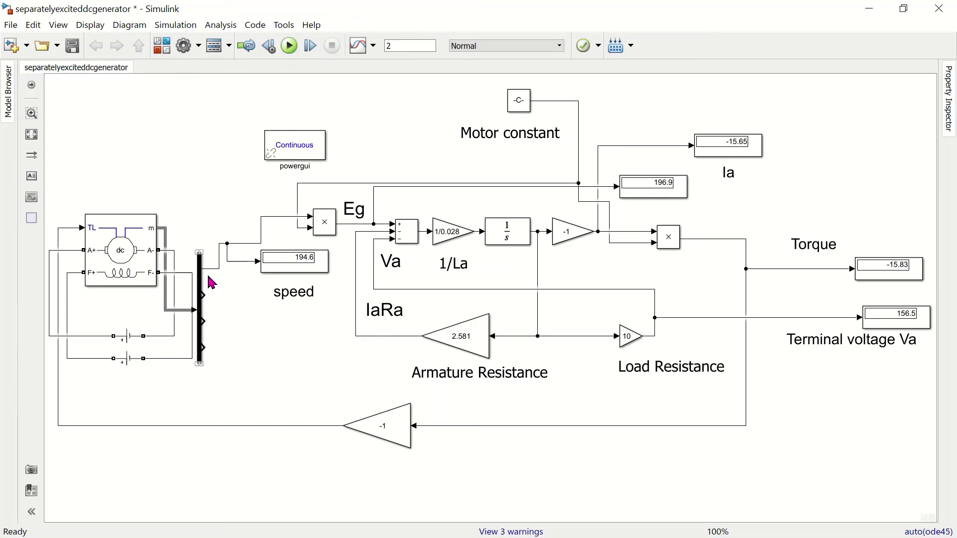
click(326, 226)
click(350, 216)
click(520, 144)
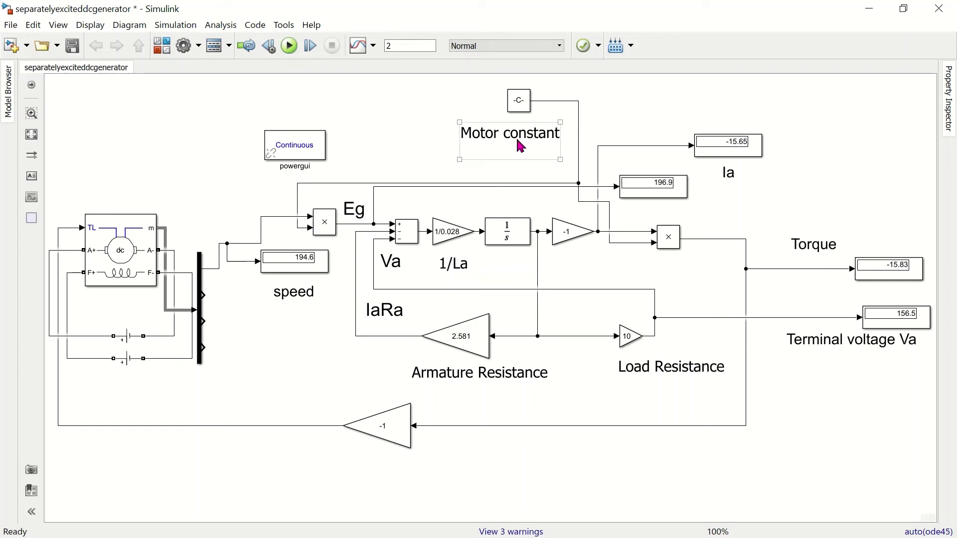
click(373, 182)
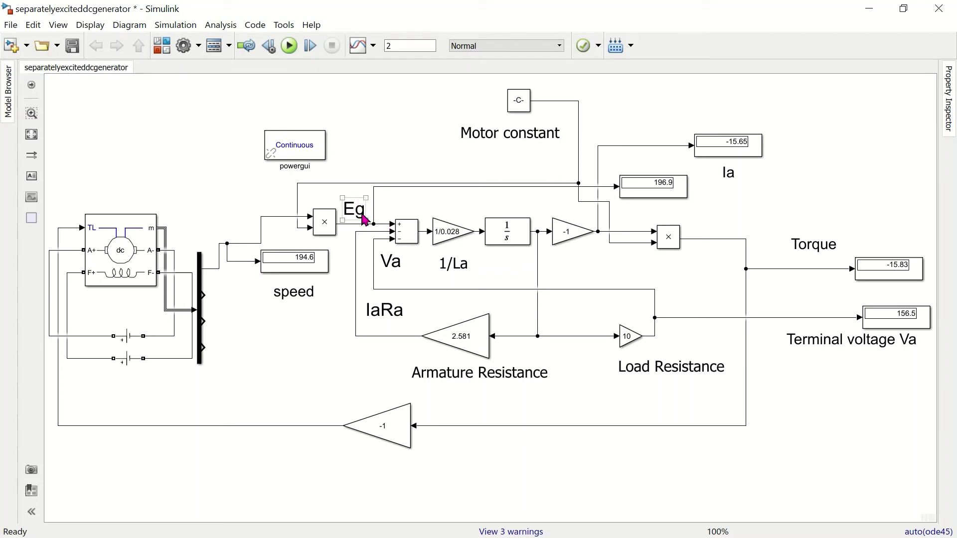
click(398, 272)
click(423, 297)
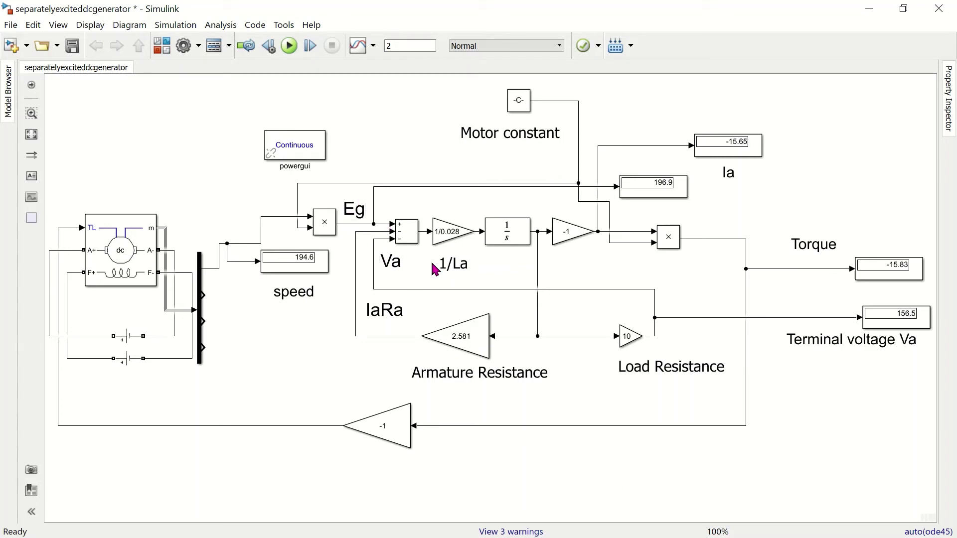
click(455, 274)
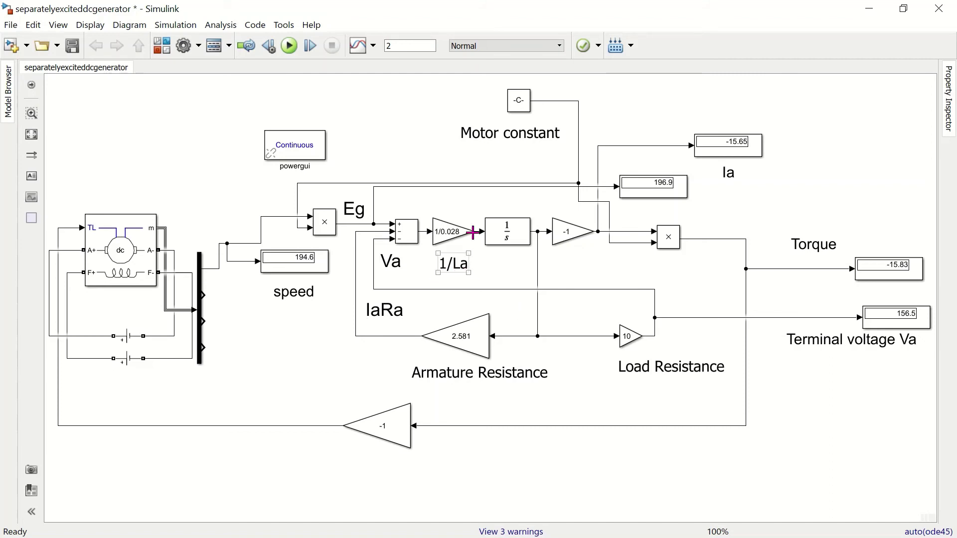
click(554, 268)
click(735, 147)
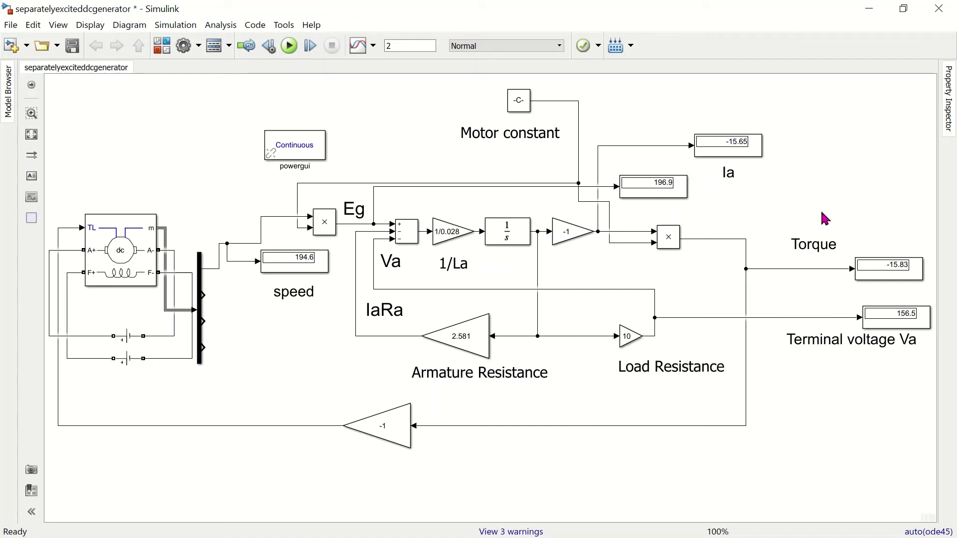
Examine the torque and terminal voltage outputs and the armature resistance feedback into the summing block.
click(854, 266)
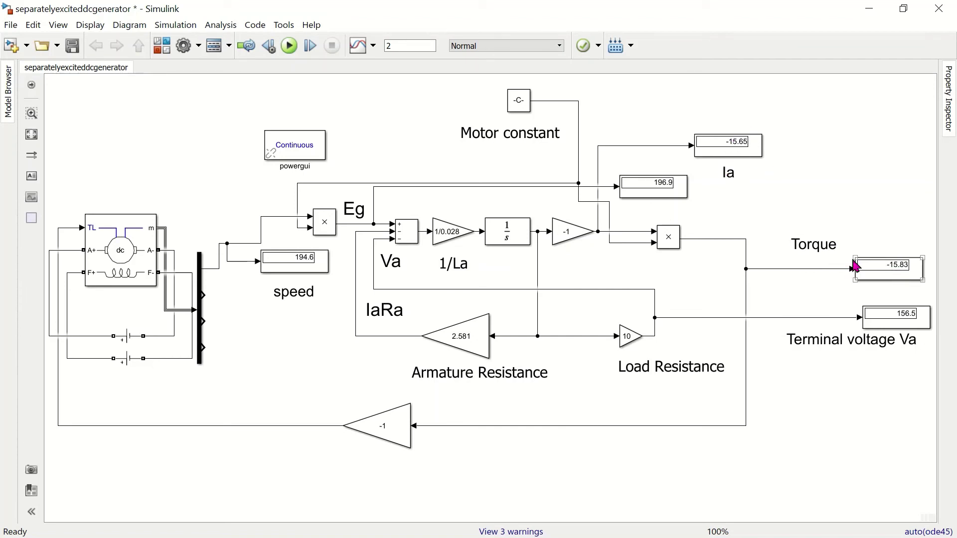
click(898, 252)
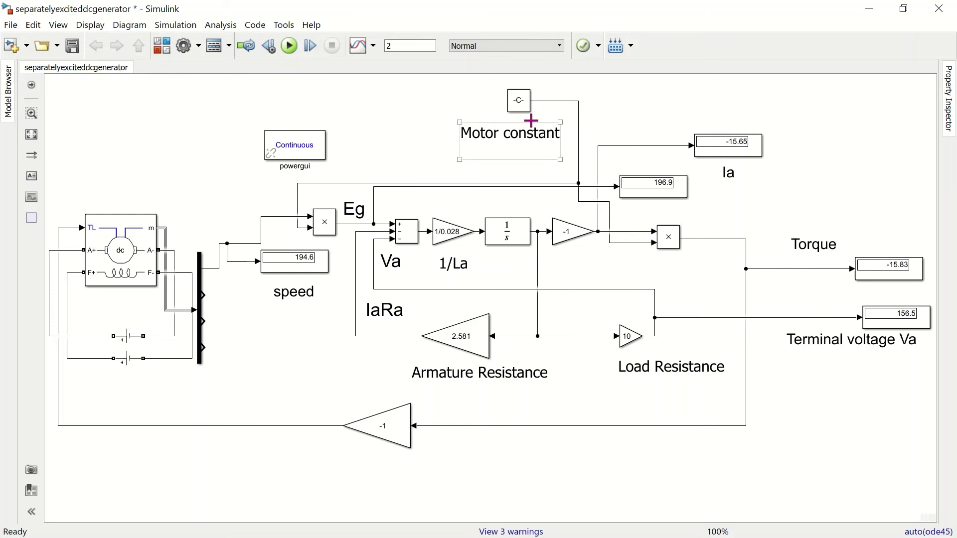
click(859, 269)
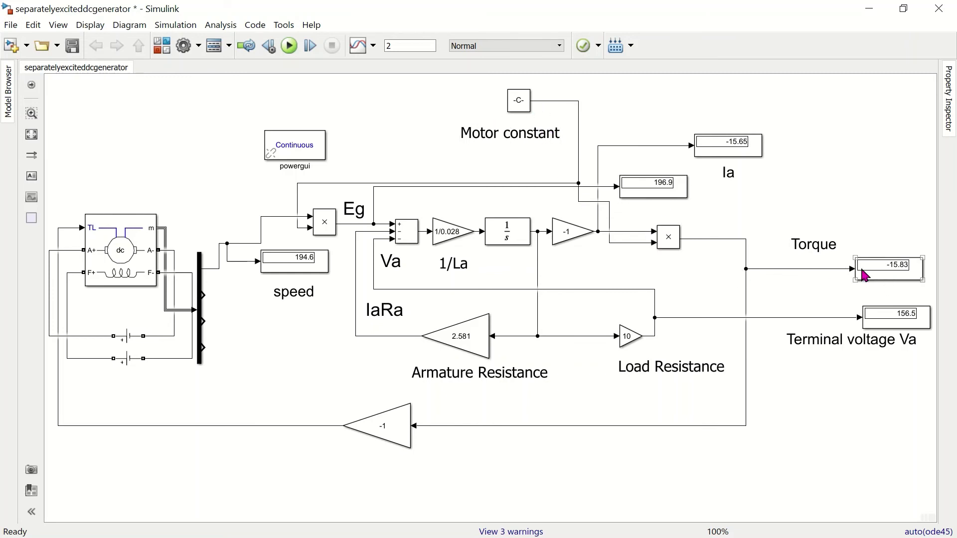
click(755, 264)
click(894, 336)
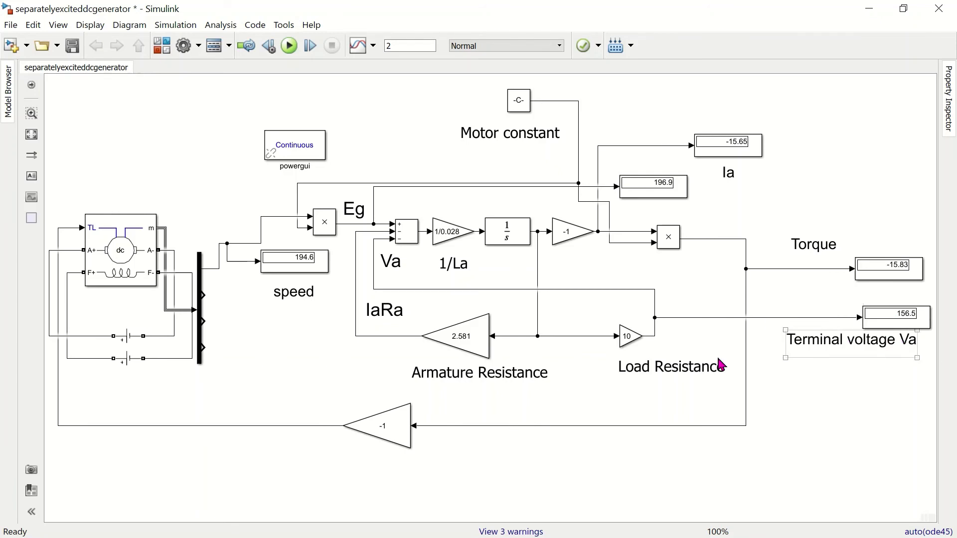
click(479, 345)
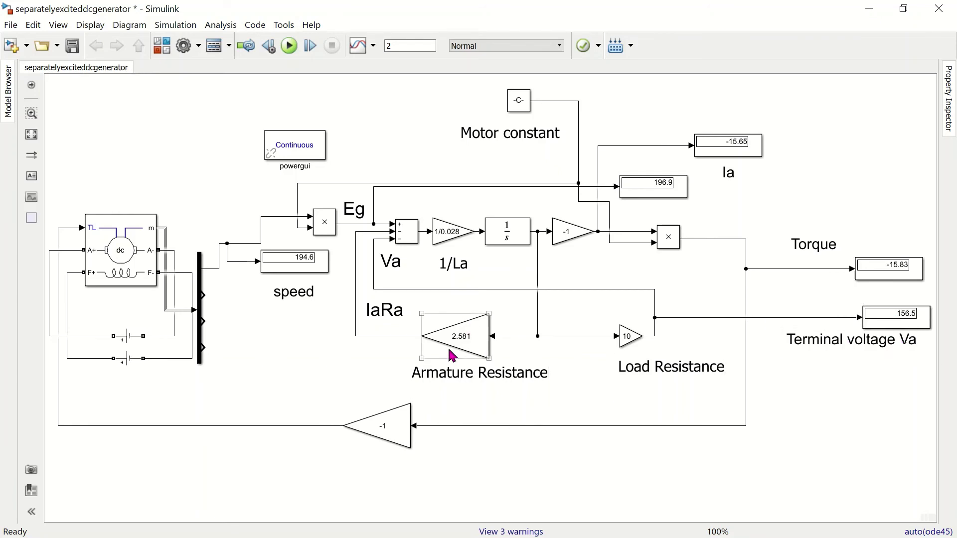
click(403, 326)
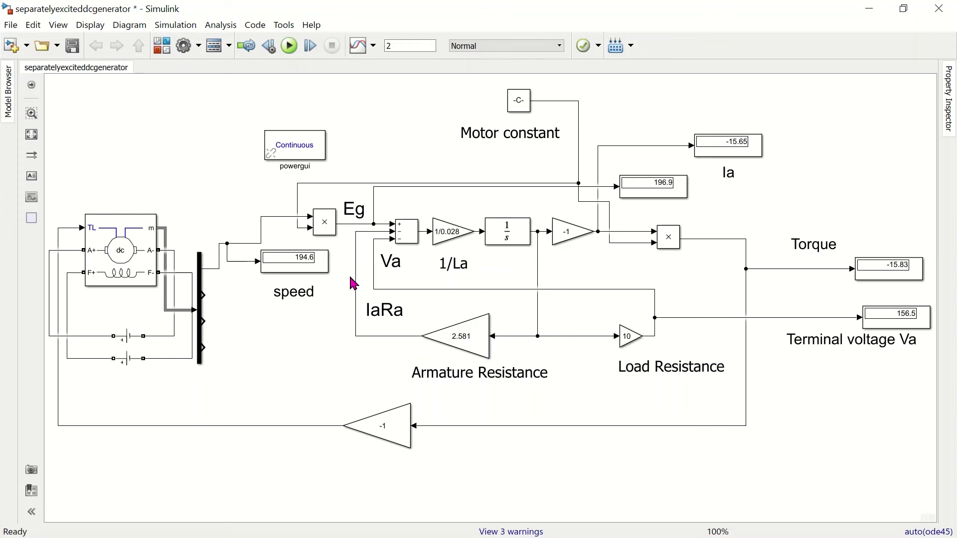
click(401, 230)
Examine the sign-inverting gain on the armature current, the load resistance gain and the DC machine block.
click(591, 235)
click(602, 234)
click(630, 338)
click(643, 352)
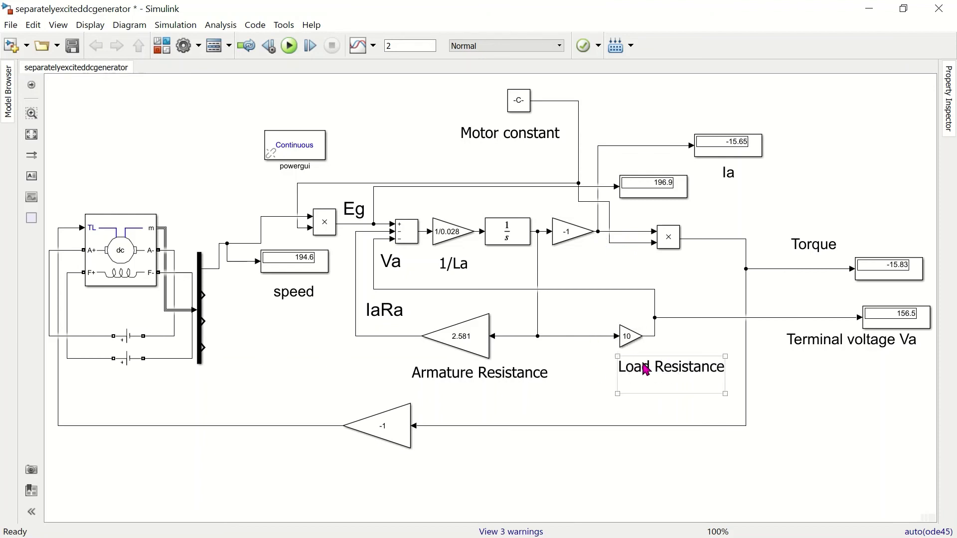
click(632, 339)
click(696, 322)
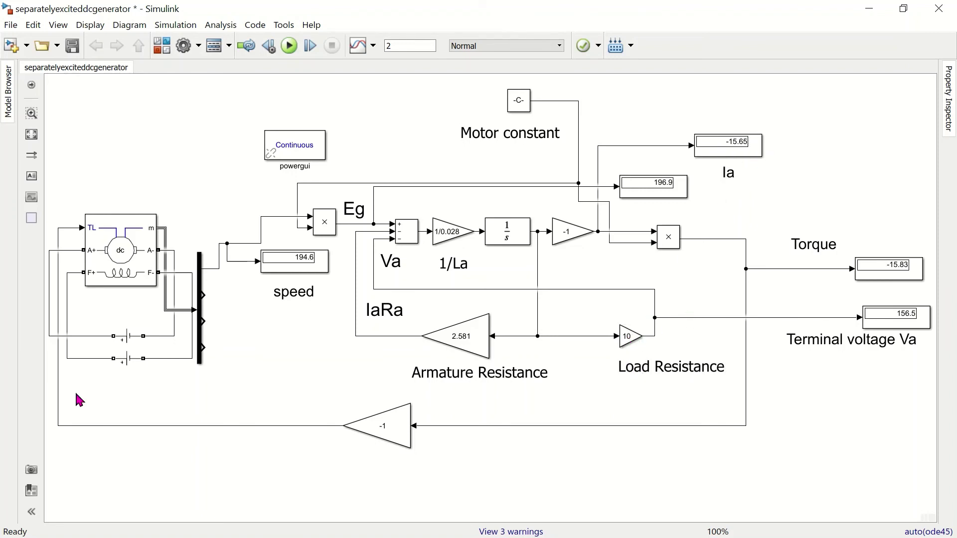
click(114, 252)
click(726, 163)
Set the load resistance gain to 5 and run the simulation to check the terminal voltage.
click(628, 337)
double_click(629, 338)
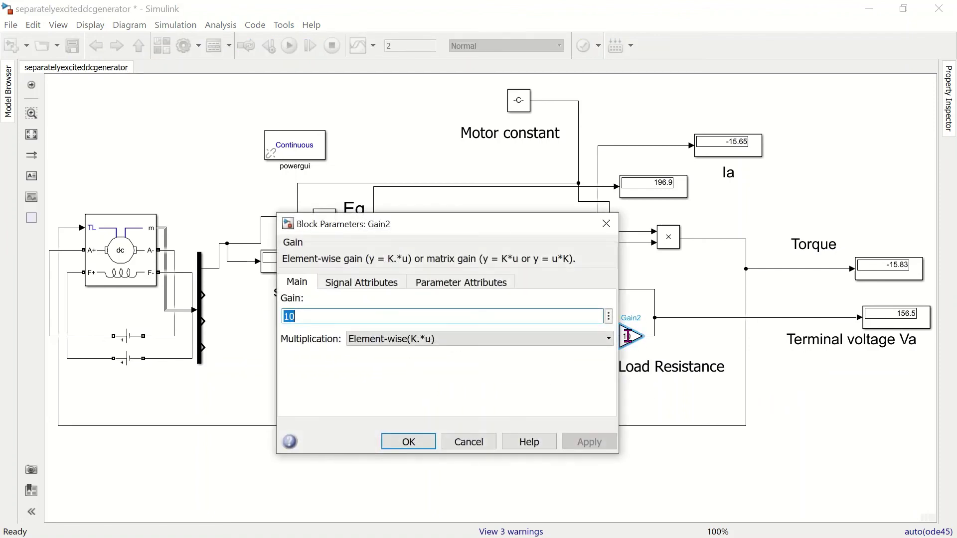
text(5)
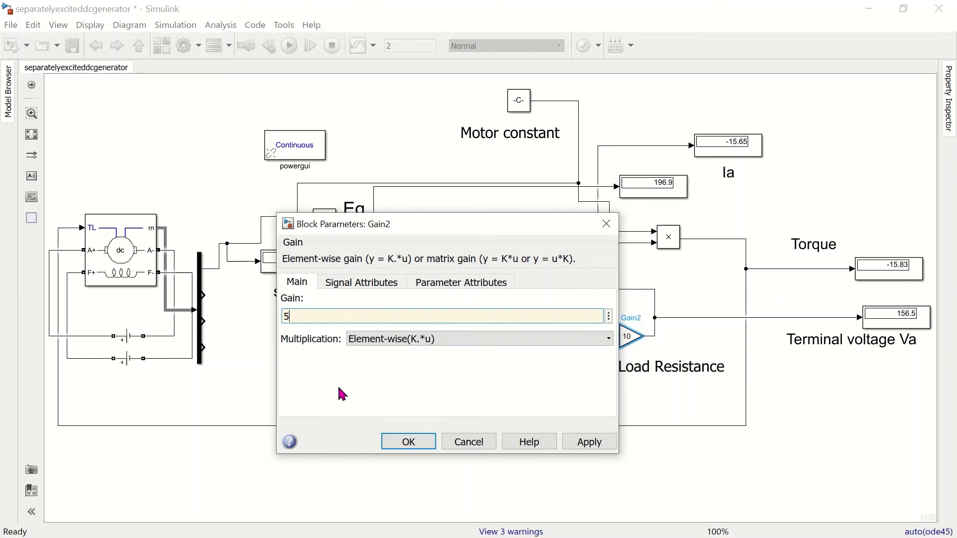
click(422, 444)
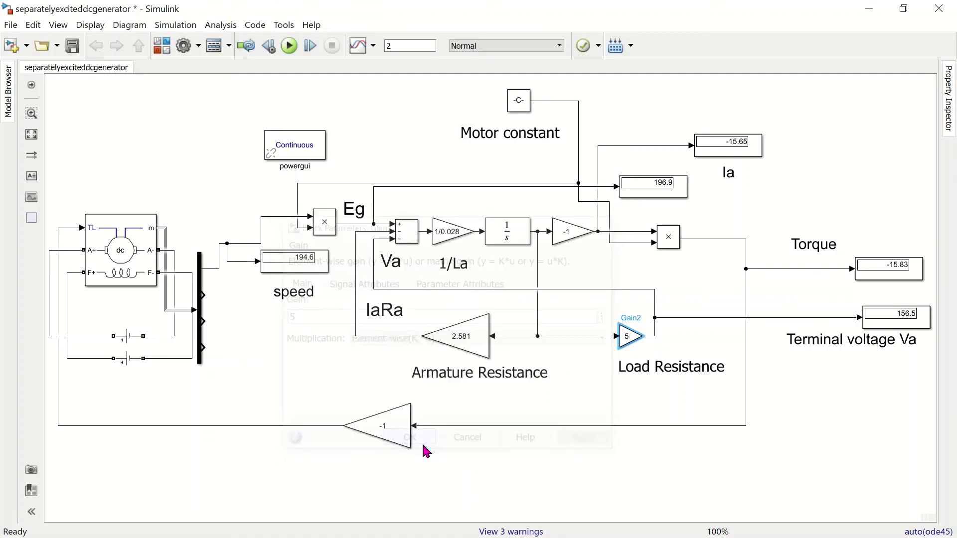
click(289, 45)
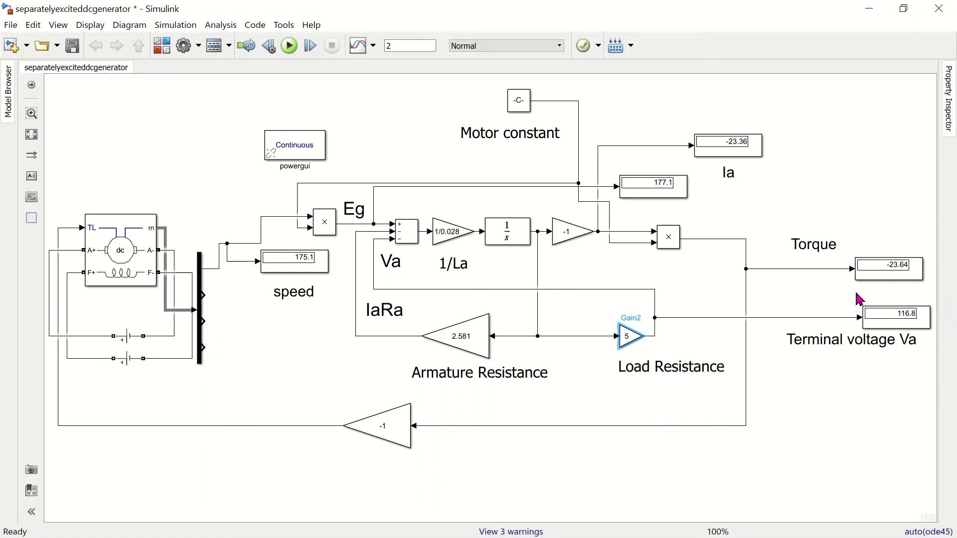
click(903, 323)
Set the load resistance gain to 3 and run the simulation again.
click(626, 334)
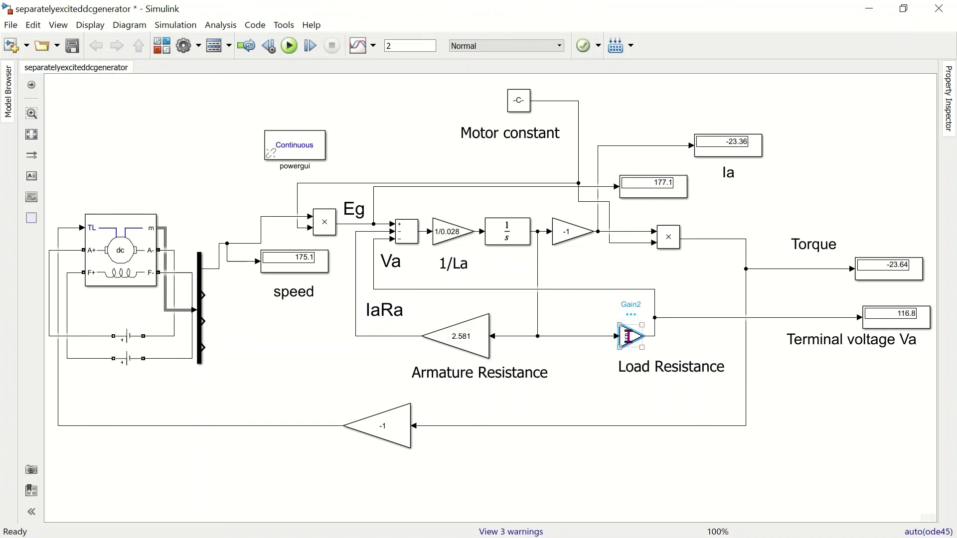
click(627, 336)
text(3)
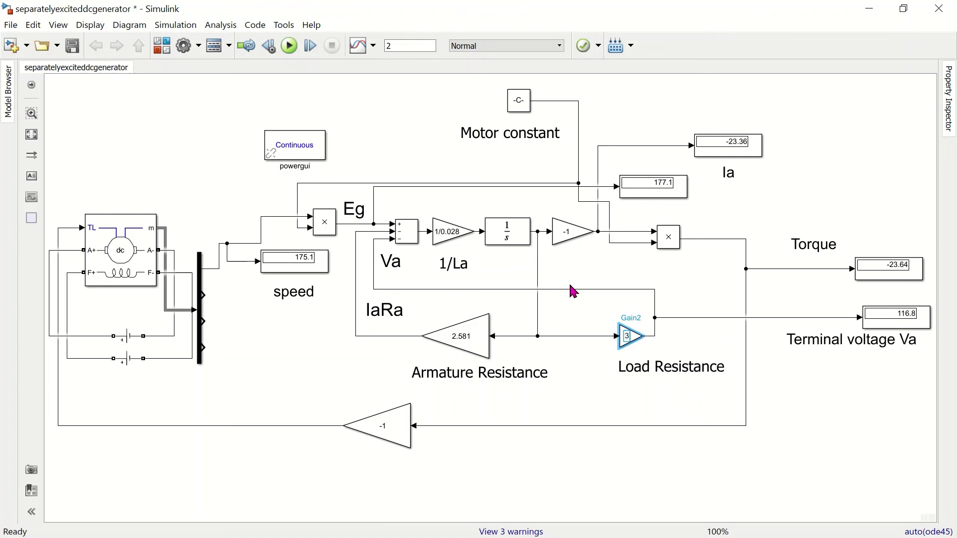
click(290, 46)
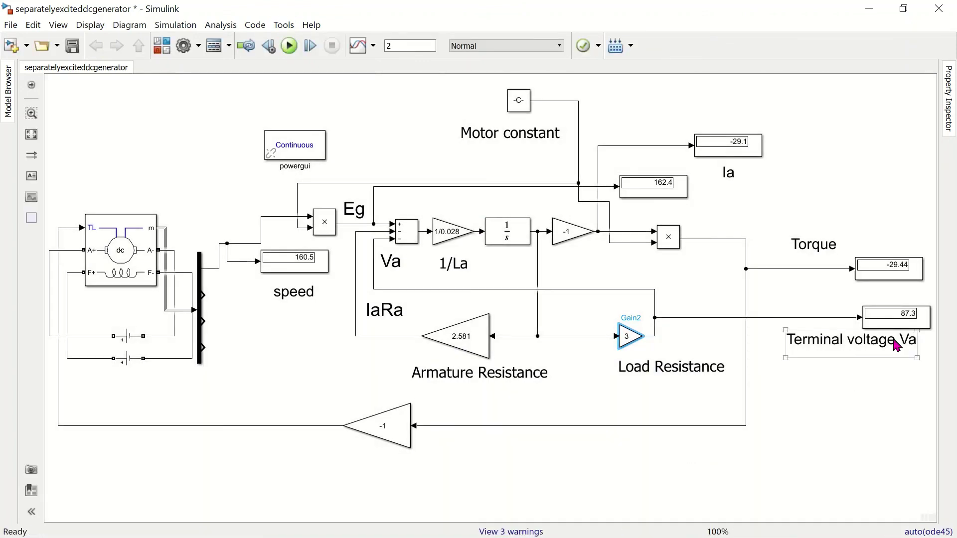
Check the torque, speed and terminal voltage displays for the latest simulation run.
click(893, 268)
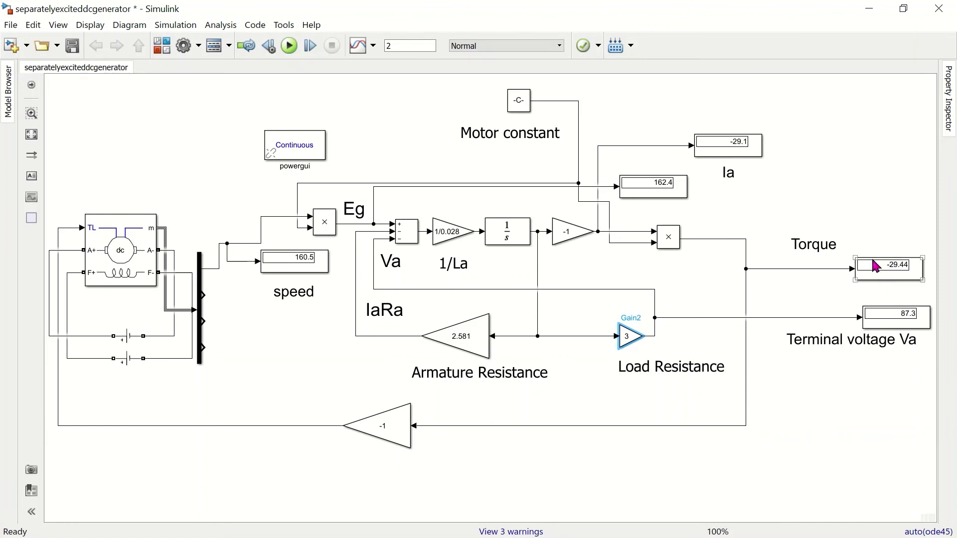
click(327, 300)
click(892, 354)
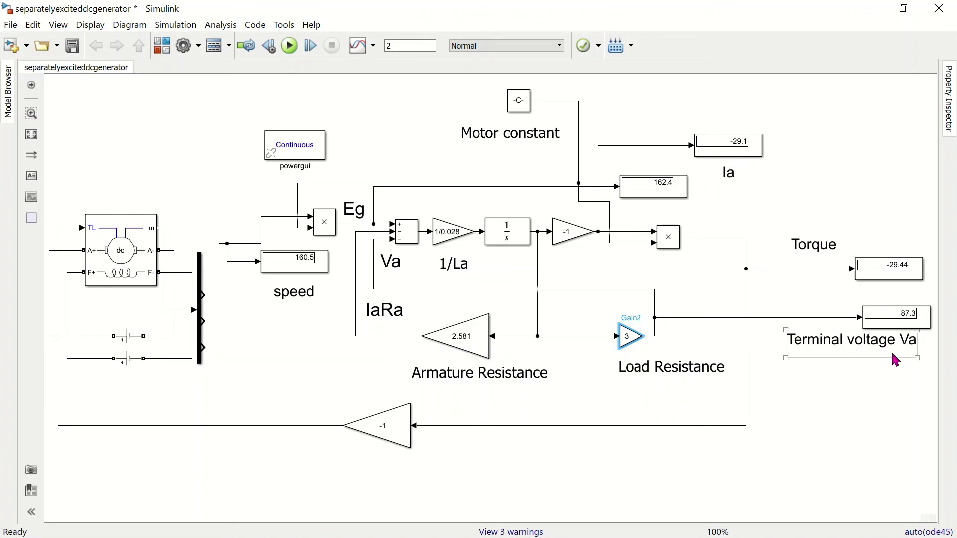
click(912, 323)
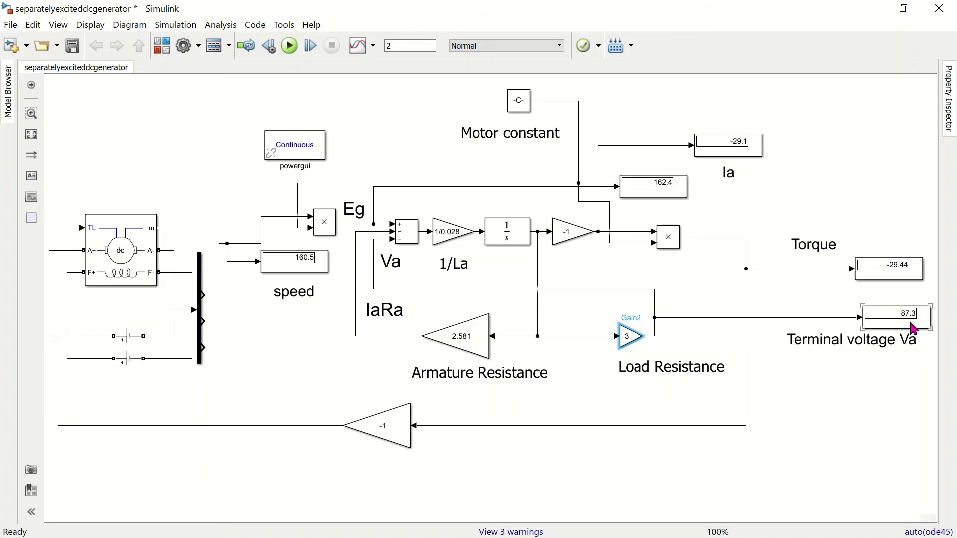
click(609, 472)
click(138, 222)
click(642, 498)
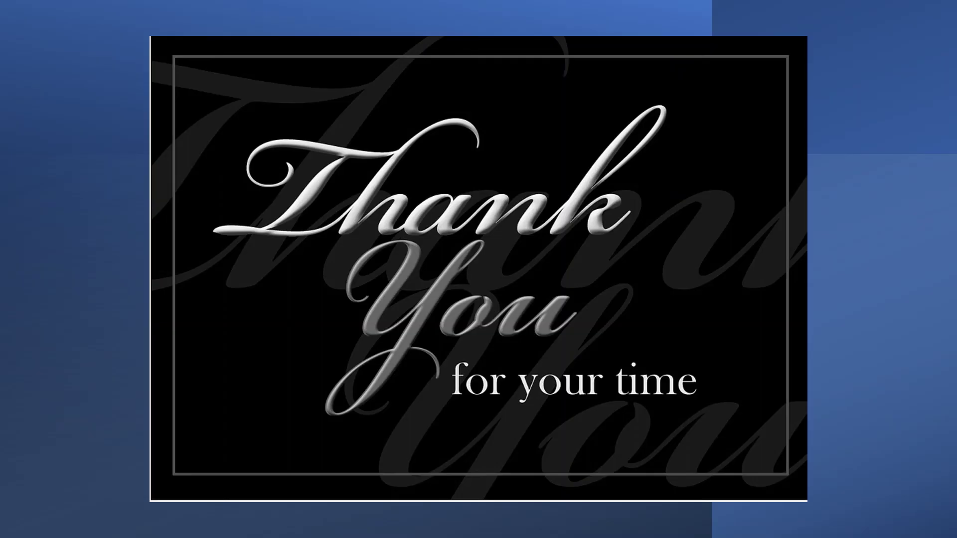